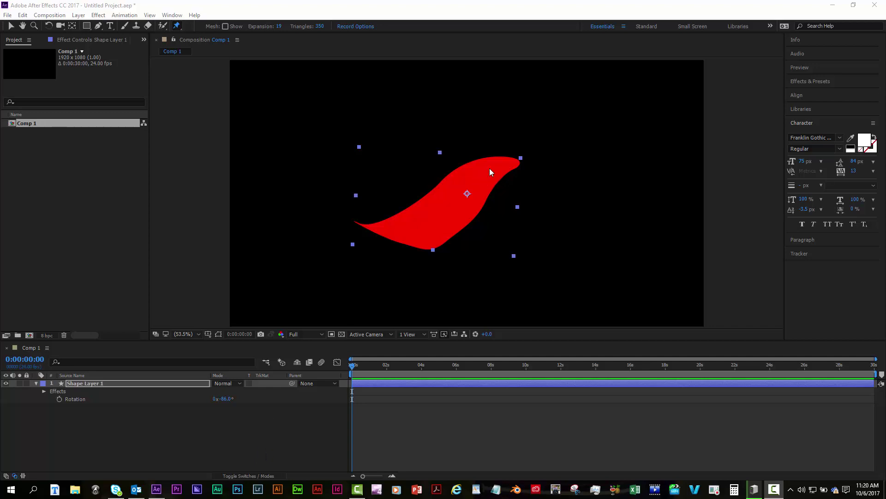
Step: Place puppet pins on the red tail shape, starting at its upper tip and just below it
{"action": "left_click", "coordinate": [176, 26]}
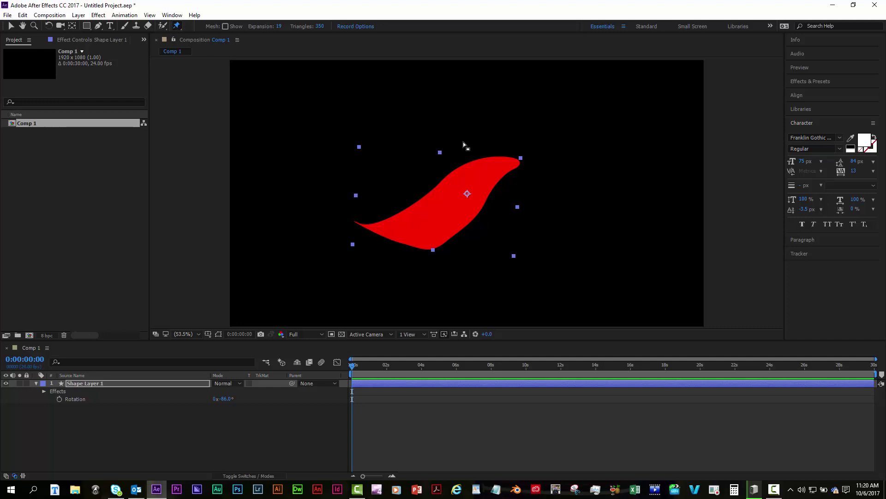
{"action": "left_click", "coordinate": [512, 163]}
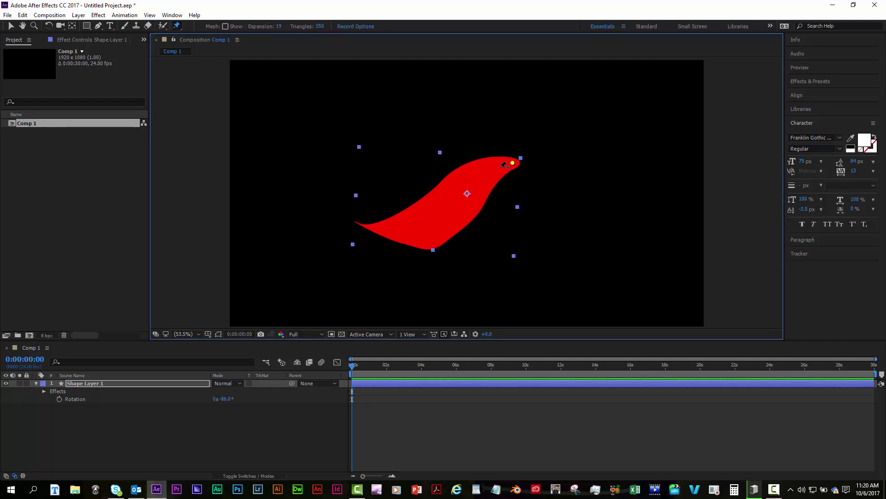
{"action": "left_click", "coordinate": [500, 168]}
Step: Reveal the puppet pins' keyframed properties with U, enlarge the timeline and move toward 4 seconds
{"action": "key", "text": "u"}
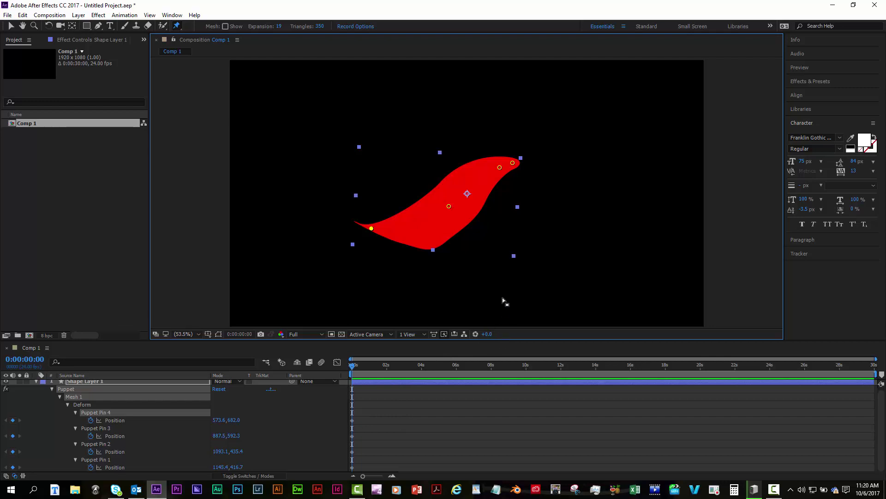
{"action": "left_click_drag", "start_coordinate": [502, 341], "coordinate": [500, 256]}
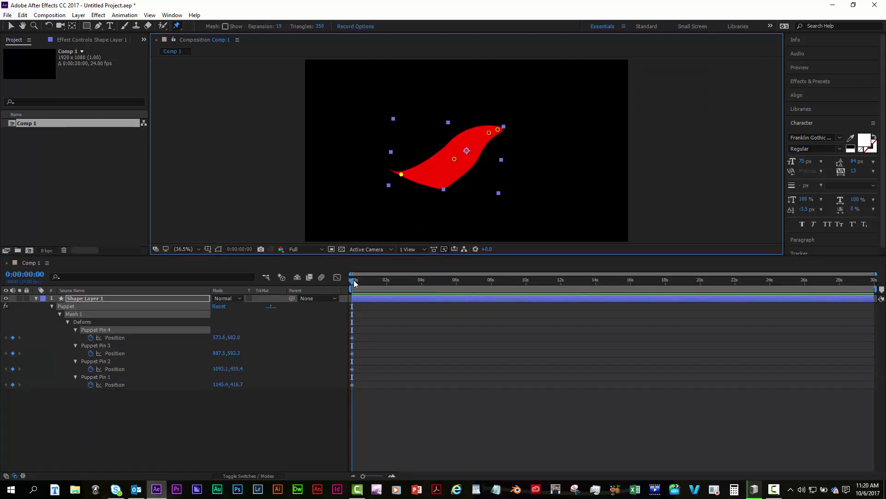
{"action": "left_click_drag", "start_coordinate": [354, 282], "coordinate": [422, 285]}
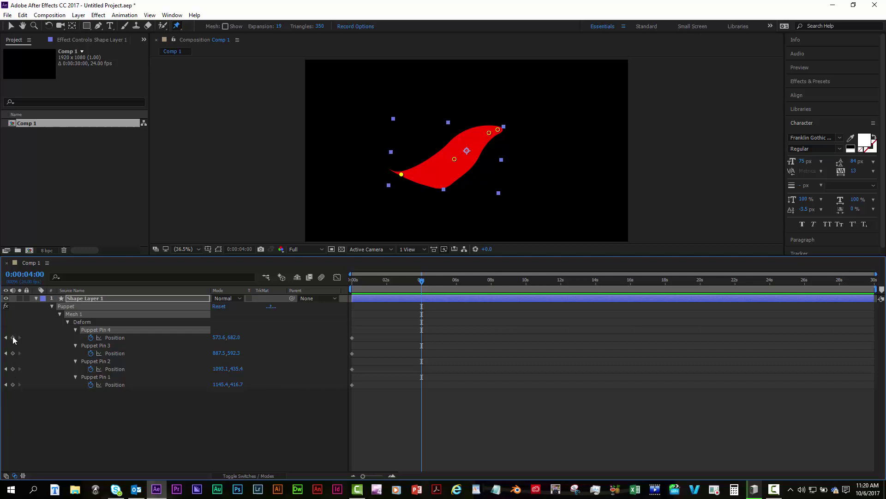
Step: Add Position keyframes at 4 seconds for Puppet Pins 4, 3, 2 and 1
{"action": "left_click", "coordinate": [13, 337]}
{"action": "left_click", "coordinate": [13, 353]}
{"action": "left_click", "coordinate": [13, 369]}
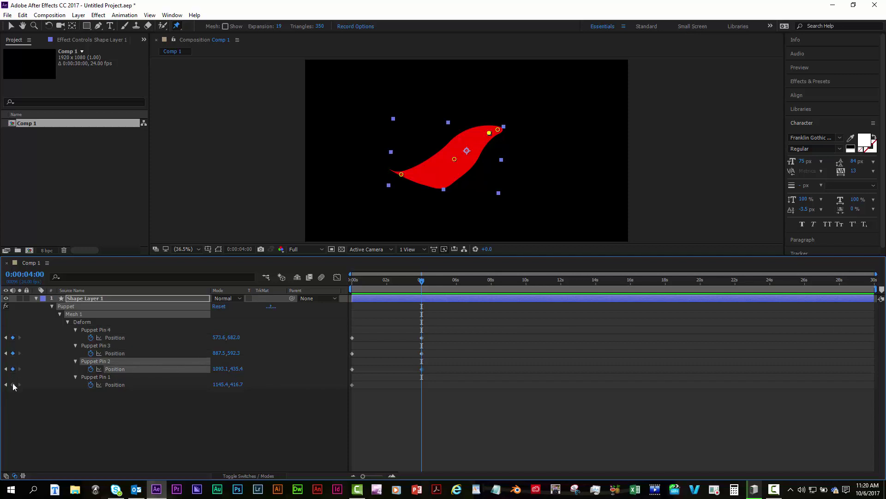
{"action": "left_click", "coordinate": [12, 384]}
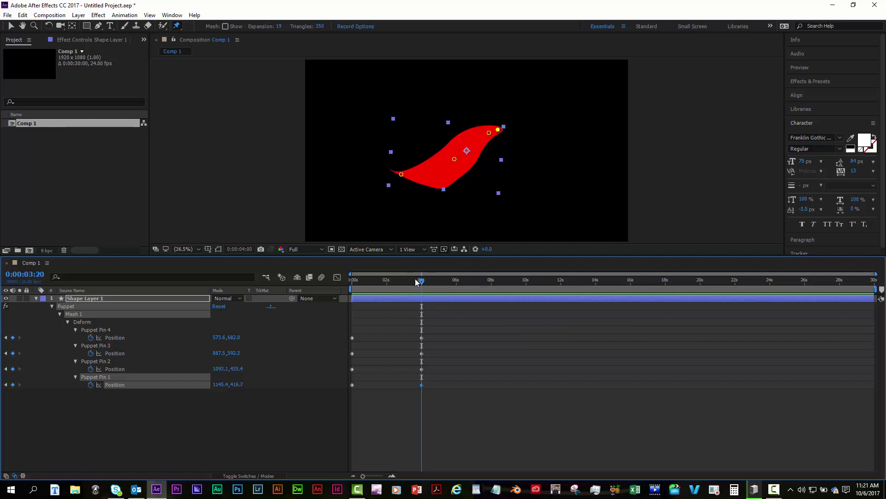
Step: At just after 1 second, bend the tail by pulling Puppet Pin 3 up-left
{"action": "left_click_drag", "start_coordinate": [417, 282], "coordinate": [366, 280]}
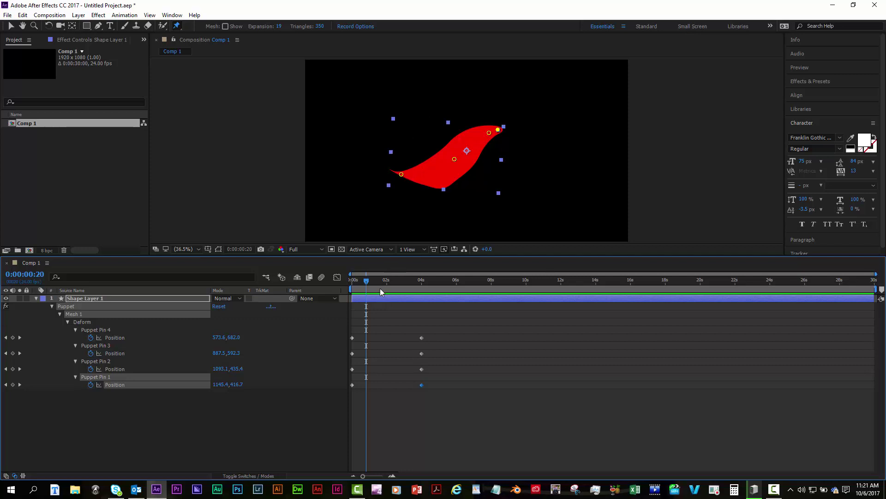
{"action": "left_click", "coordinate": [372, 280]}
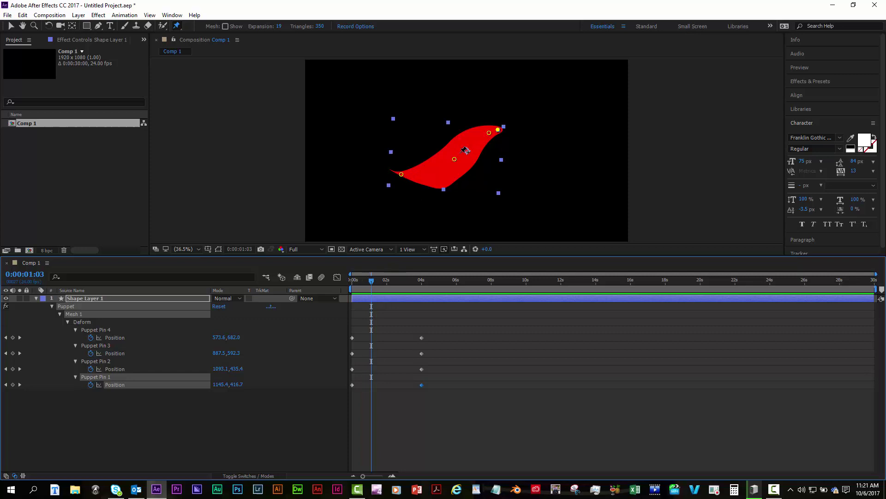
{"action": "left_click_drag", "start_coordinate": [456, 160], "coordinate": [445, 144]}
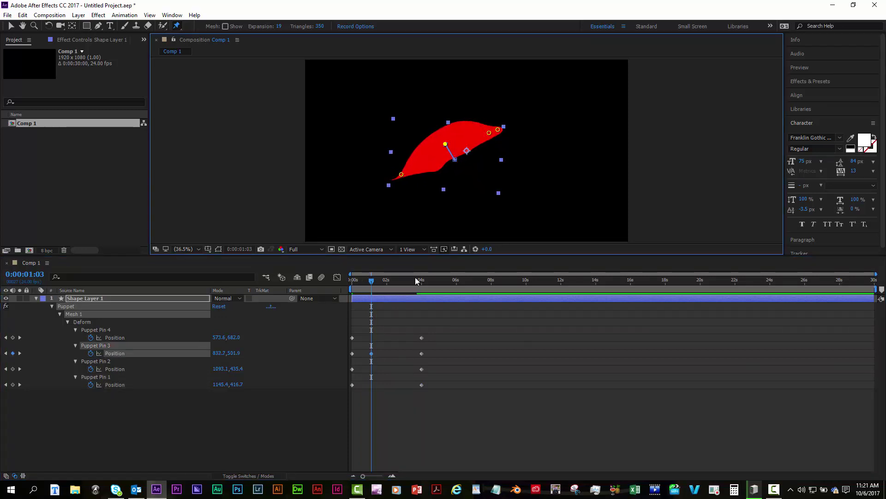
Step: At about 2 seconds, raise Pin 3 higher and swing the lower tip up with Pin 4
{"action": "left_click", "coordinate": [390, 280]}
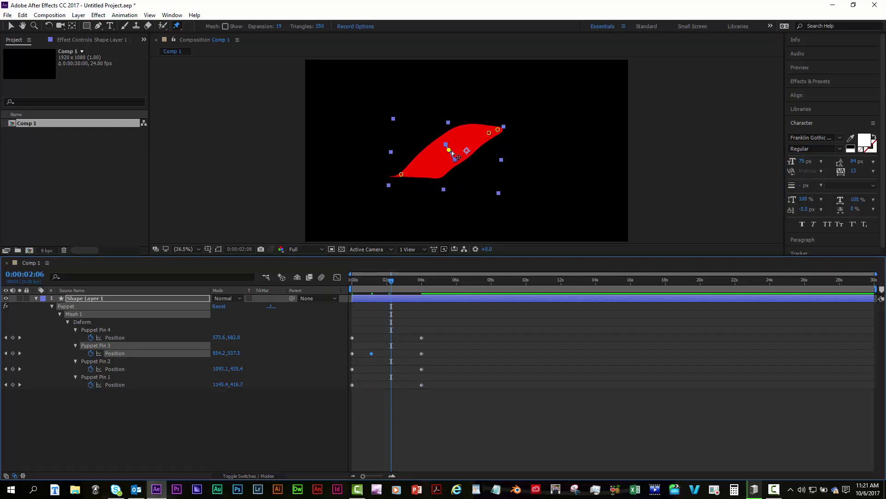
{"action": "left_click_drag", "start_coordinate": [448, 151], "coordinate": [439, 124]}
{"action": "left_click_drag", "start_coordinate": [400, 175], "coordinate": [393, 103]}
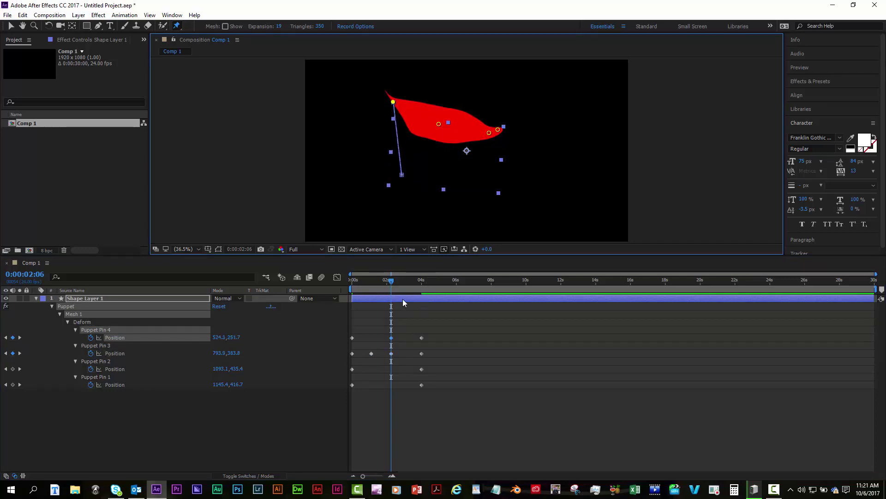
Step: Near 3.3 seconds, pull Pins 3 and 4 down so the lower tip dips for the overshoot
{"action": "left_click_drag", "start_coordinate": [389, 278], "coordinate": [410, 279]}
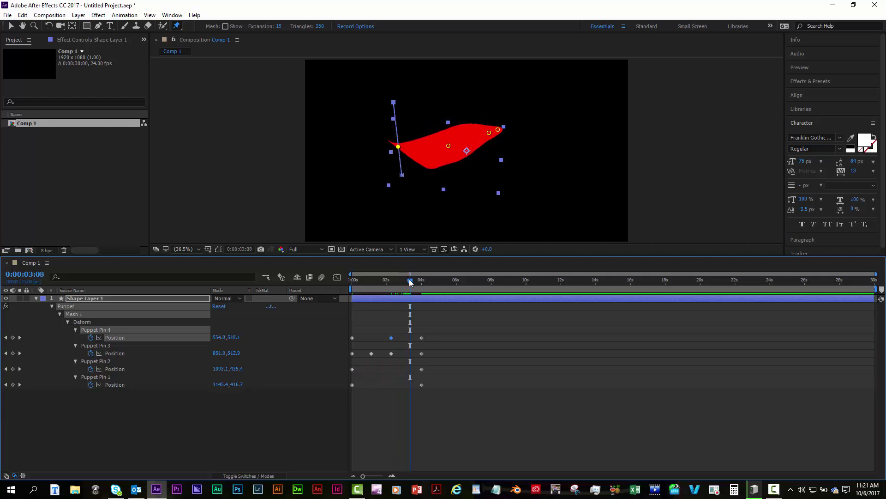
{"action": "left_click_drag", "start_coordinate": [449, 148], "coordinate": [451, 168]}
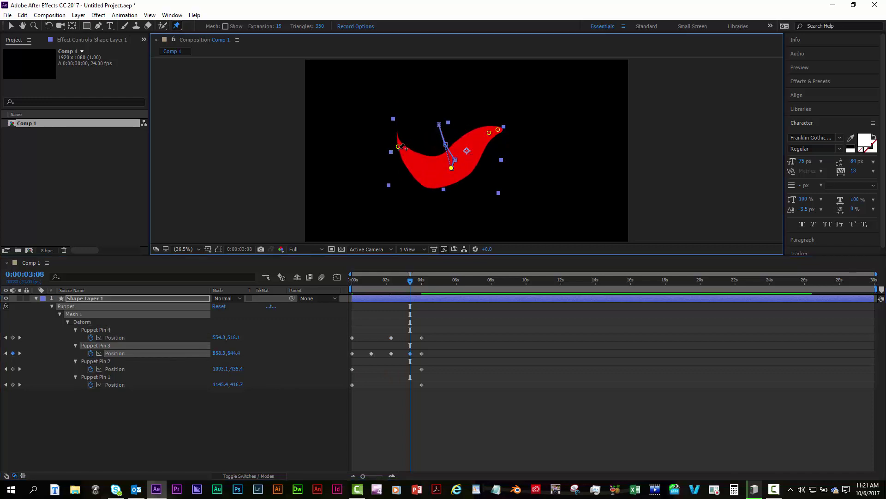
{"action": "left_click_drag", "start_coordinate": [398, 146], "coordinate": [401, 202]}
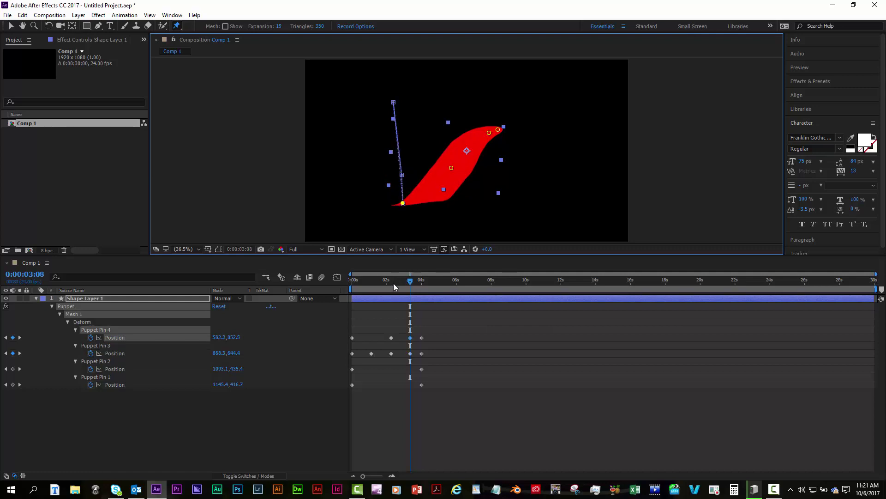
Step: Play the tail animation from the start and scrub through the motion after 3 seconds
{"action": "left_click", "coordinate": [345, 281]}
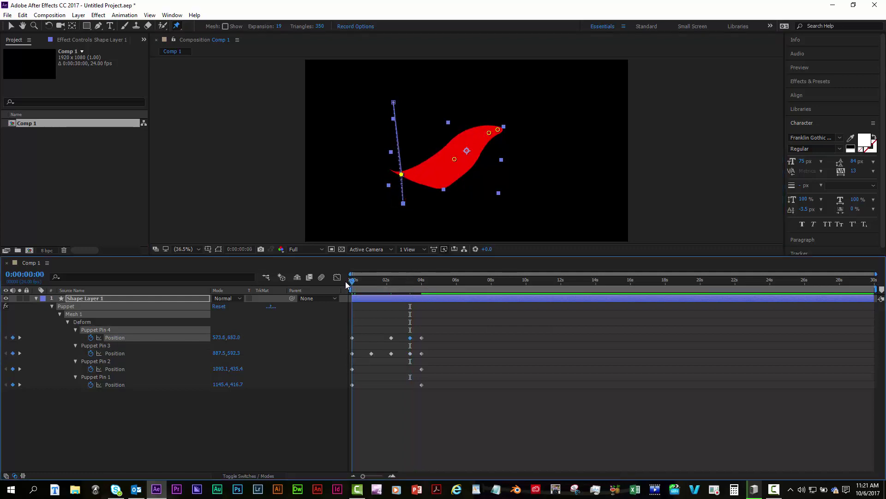
{"action": "key", "text": "space"}
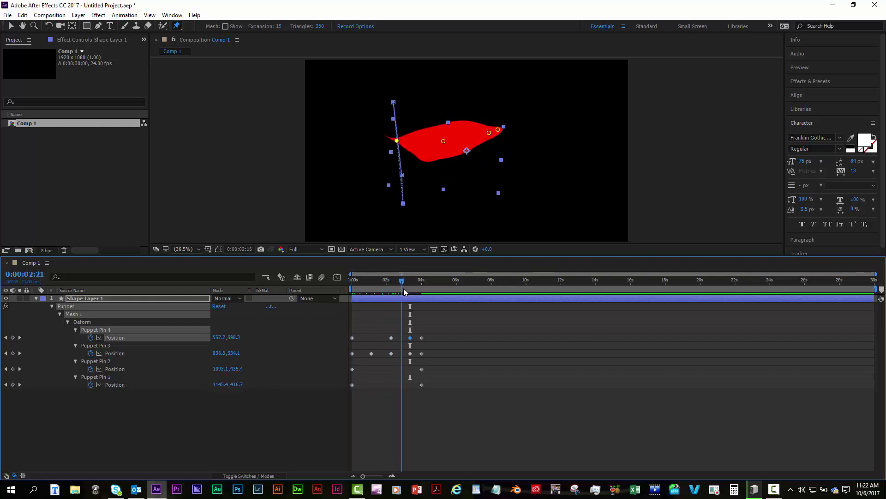
{"action": "left_click_drag", "start_coordinate": [406, 289], "coordinate": [426, 290]}
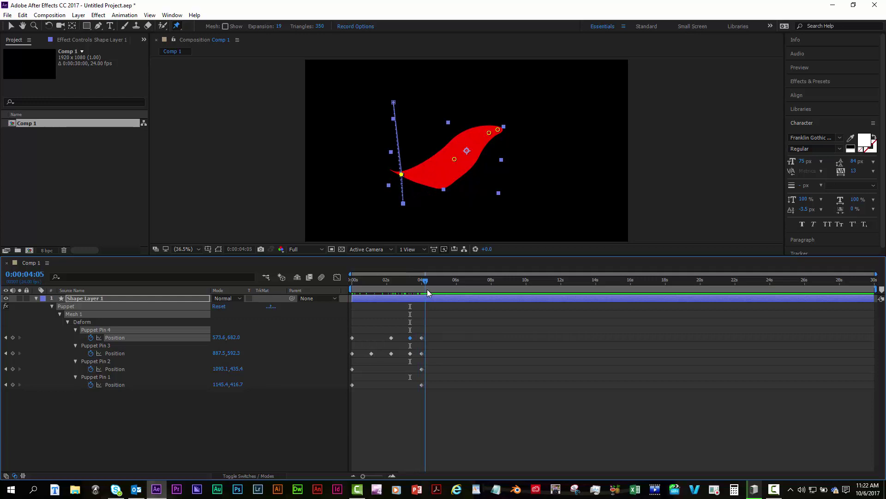
Step: Select every puppet pin Position keyframe and apply Easy Ease to them
{"action": "left_click_drag", "start_coordinate": [461, 314], "coordinate": [330, 403]}
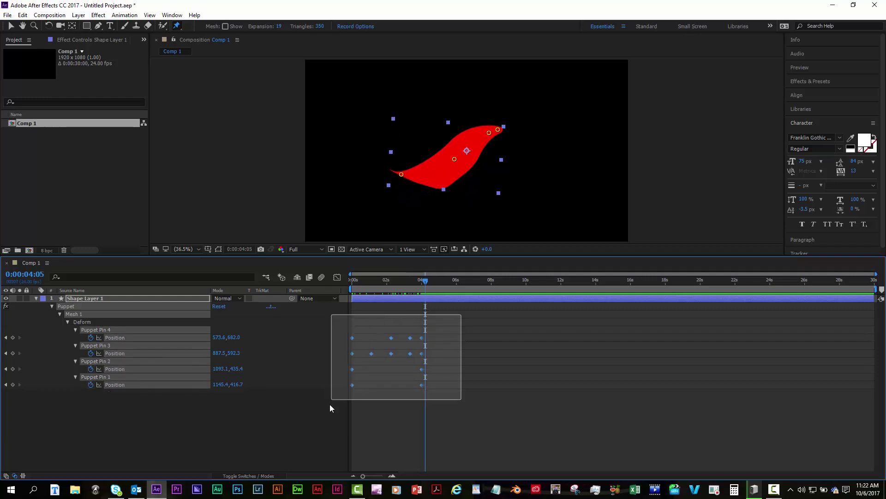
{"action": "right_click", "coordinate": [392, 337]}
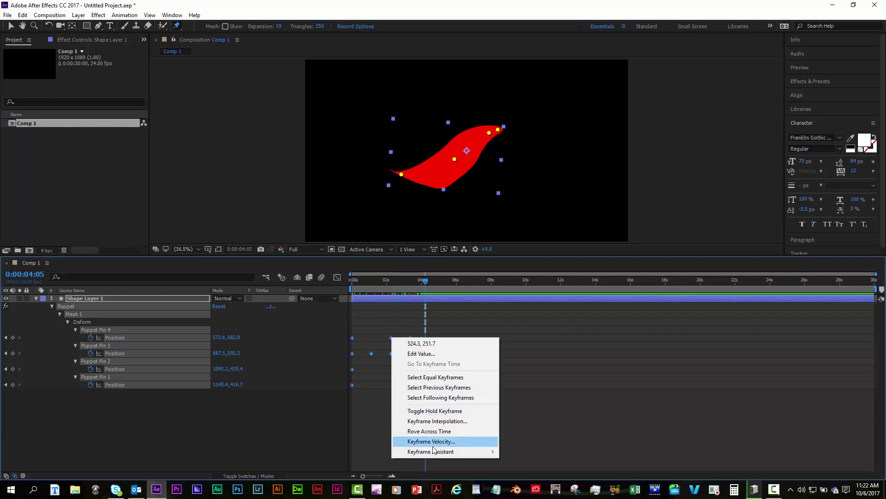
{"action": "mouse_move", "coordinate": [433, 454]}
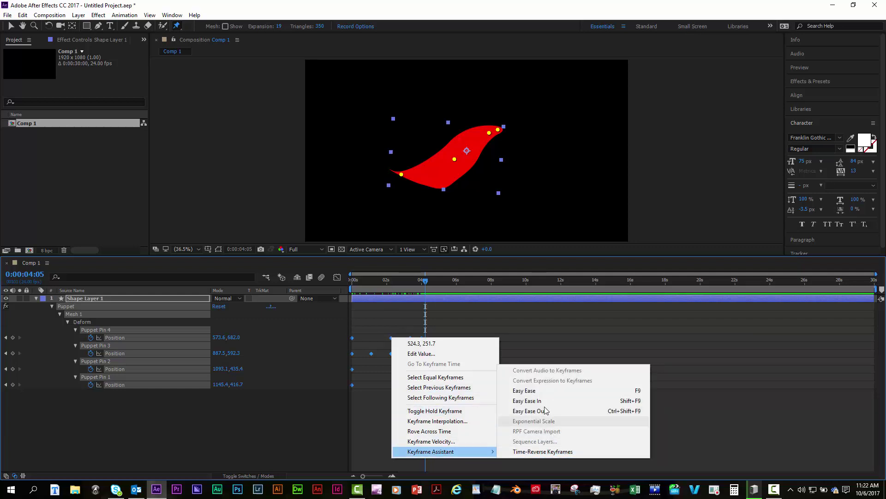
{"action": "left_click", "coordinate": [537, 393]}
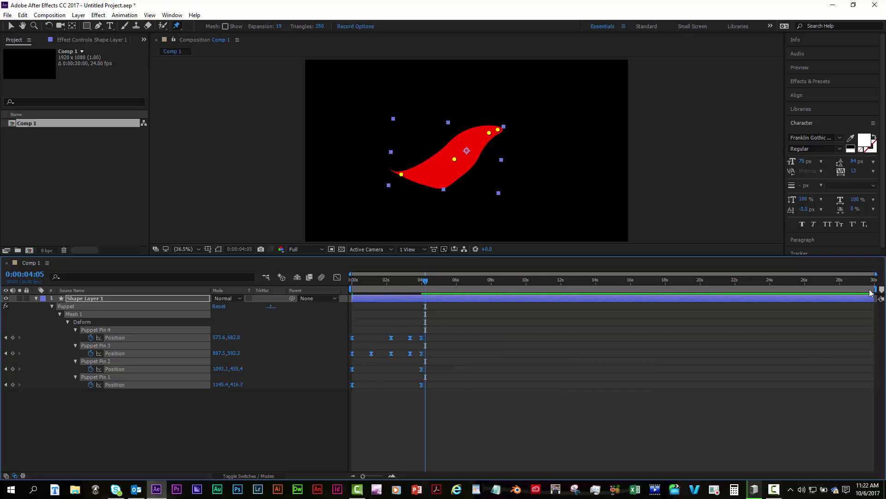
Step: End the work area just past 4 seconds, deselect the layer and preview the animation
{"action": "left_click_drag", "start_coordinate": [874, 289], "coordinate": [717, 289]}
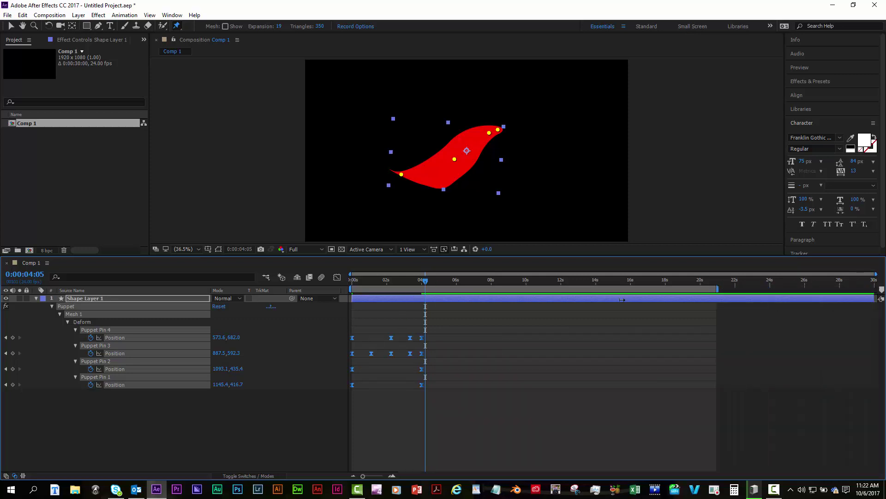
{"action": "left_click_drag", "start_coordinate": [623, 300], "coordinate": [434, 301]}
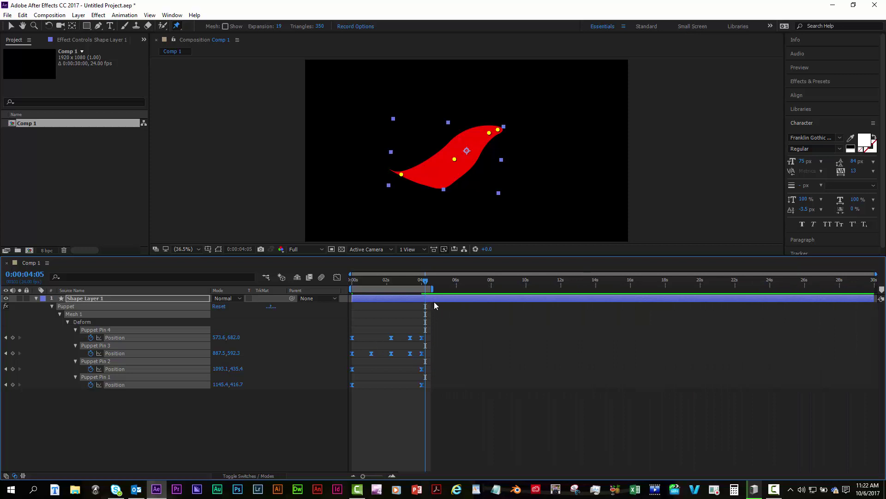
{"action": "left_click", "coordinate": [510, 384]}
{"action": "key", "text": "space"}
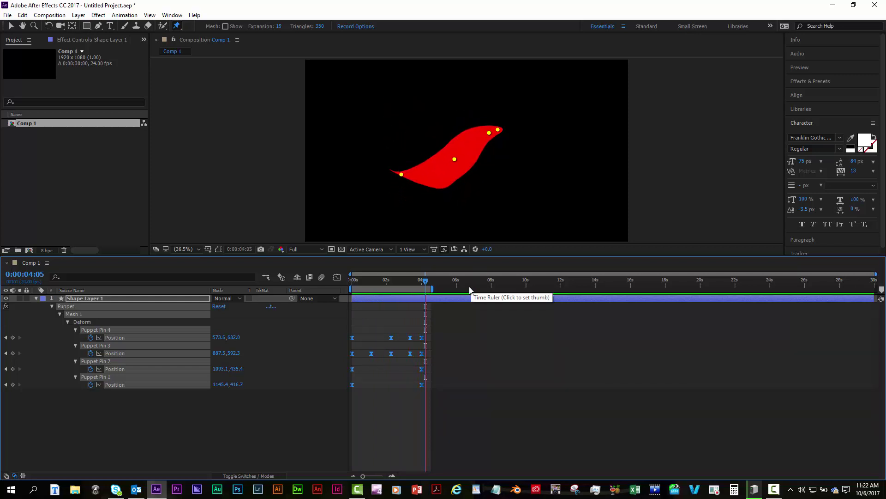
{"action": "key", "text": "space"}
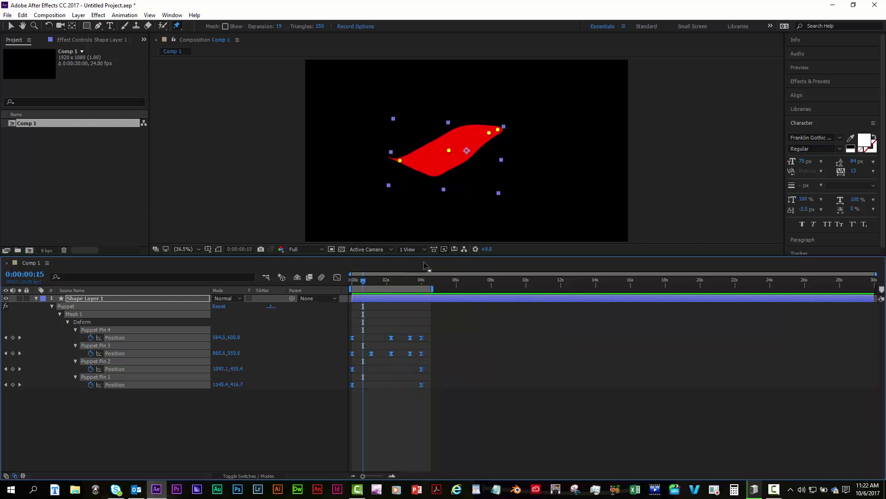
{"action": "left_click_drag", "start_coordinate": [414, 281], "coordinate": [397, 281]}
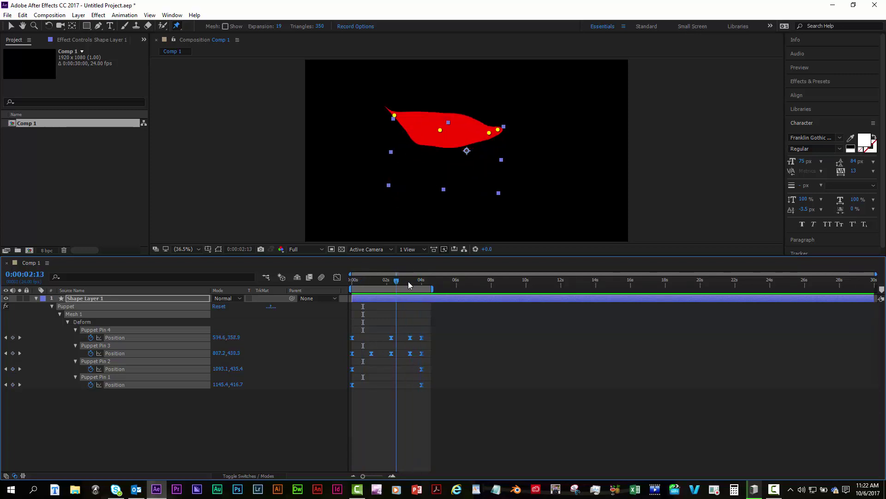
{"action": "left_click", "coordinate": [410, 281]}
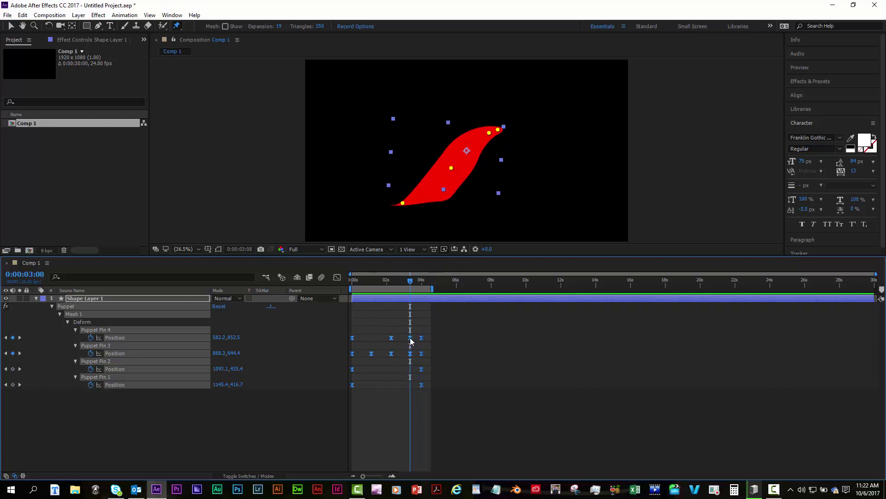
Step: Go to the 0:00:03:08 keyframe and undo an accidental move of several pins
{"action": "left_click", "coordinate": [19, 338]}
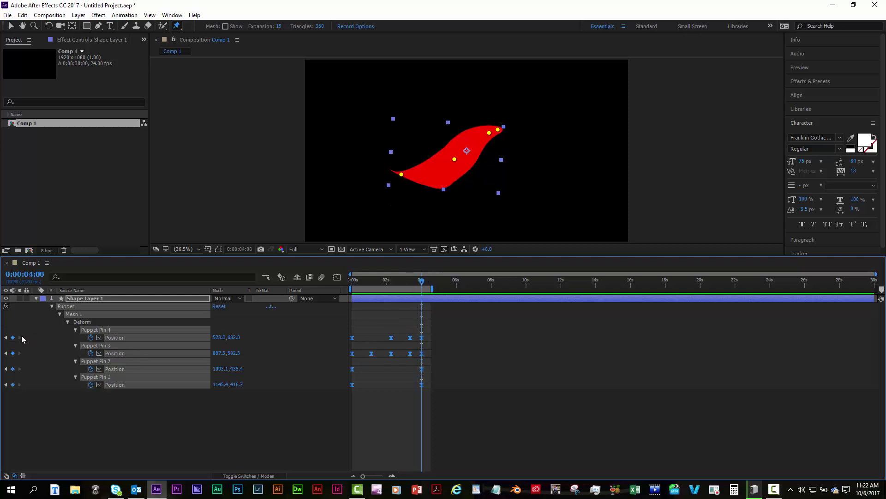
{"action": "left_click", "coordinate": [6, 338]}
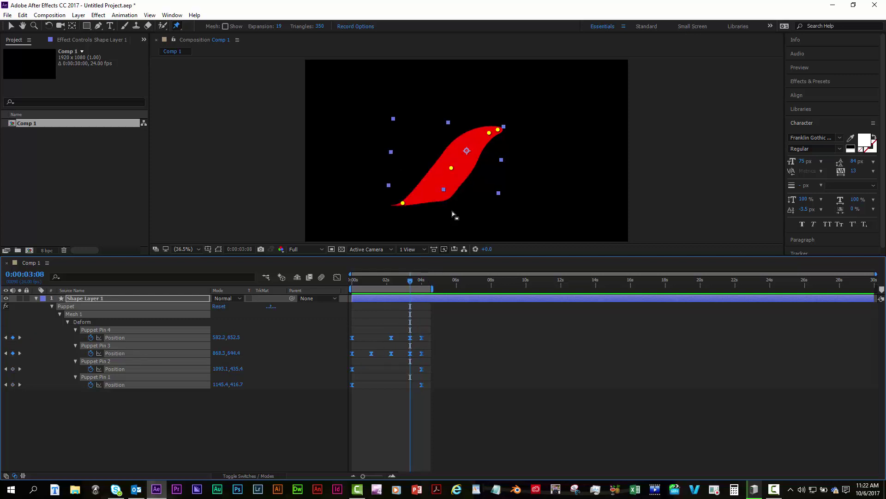
{"action": "left_click_drag", "start_coordinate": [403, 203], "coordinate": [401, 194]}
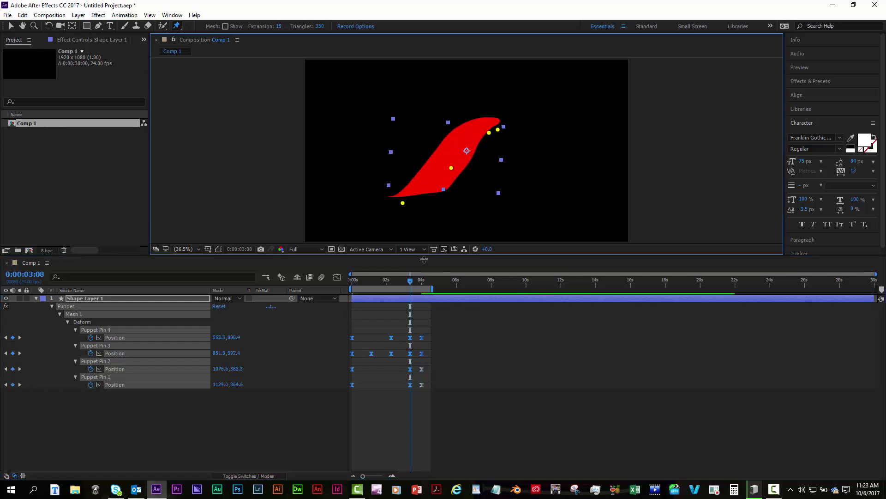
{"action": "key", "text": "ctrl+z"}
Step: Raise Puppet Pin 4's lower tip at 0:00:03:08, then scrub back through the animation
{"action": "left_click", "coordinate": [410, 338]}
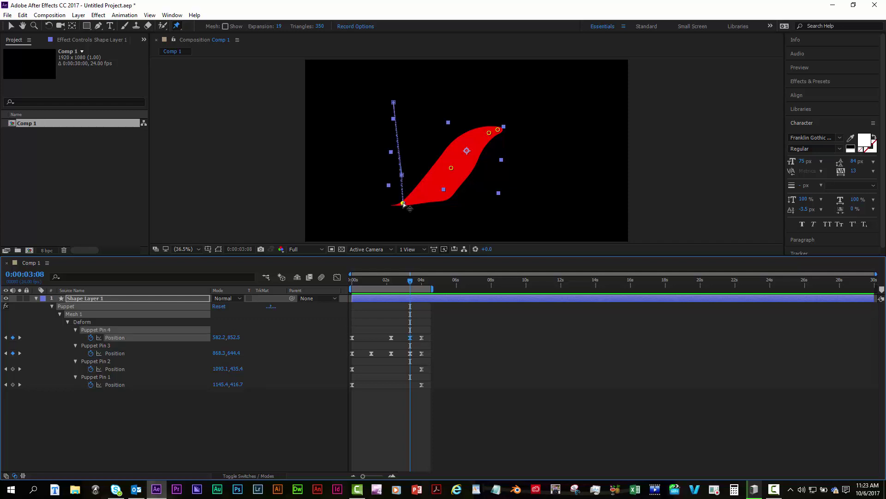
{"action": "left_click_drag", "start_coordinate": [403, 204], "coordinate": [400, 193]}
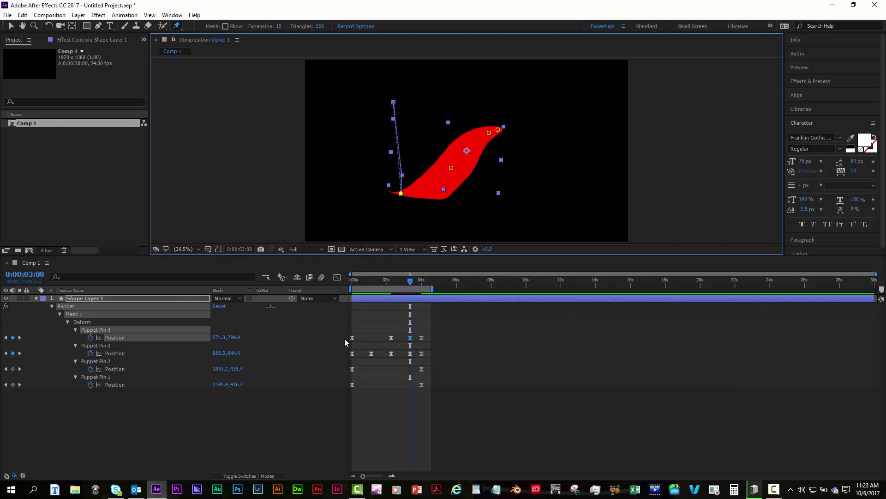
{"action": "left_click_drag", "start_coordinate": [363, 284], "coordinate": [423, 290]}
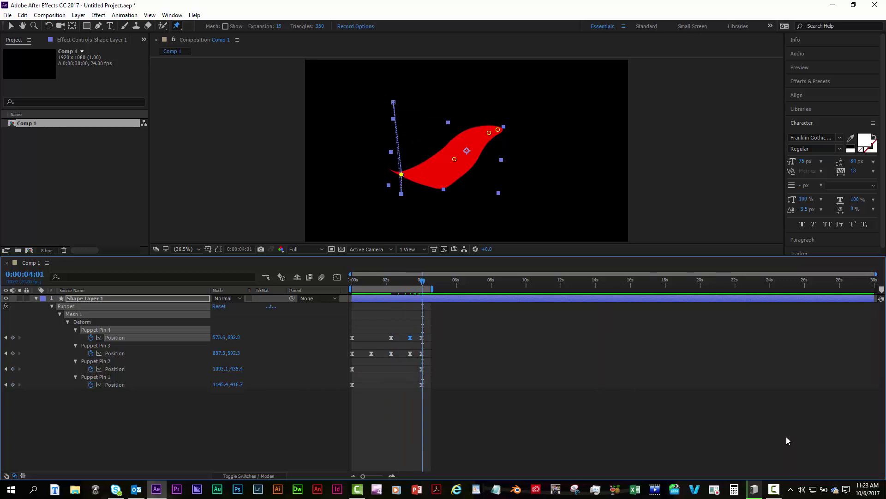
{"action": "mouse_move", "coordinate": [780, 491]}
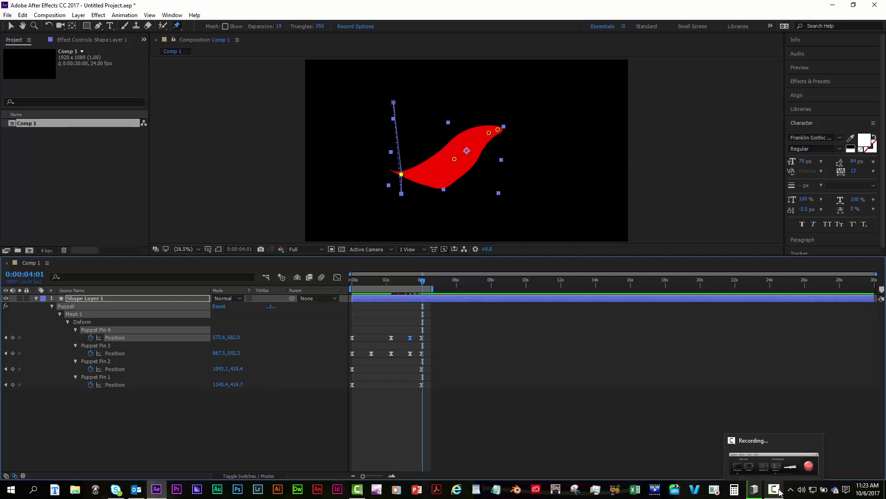